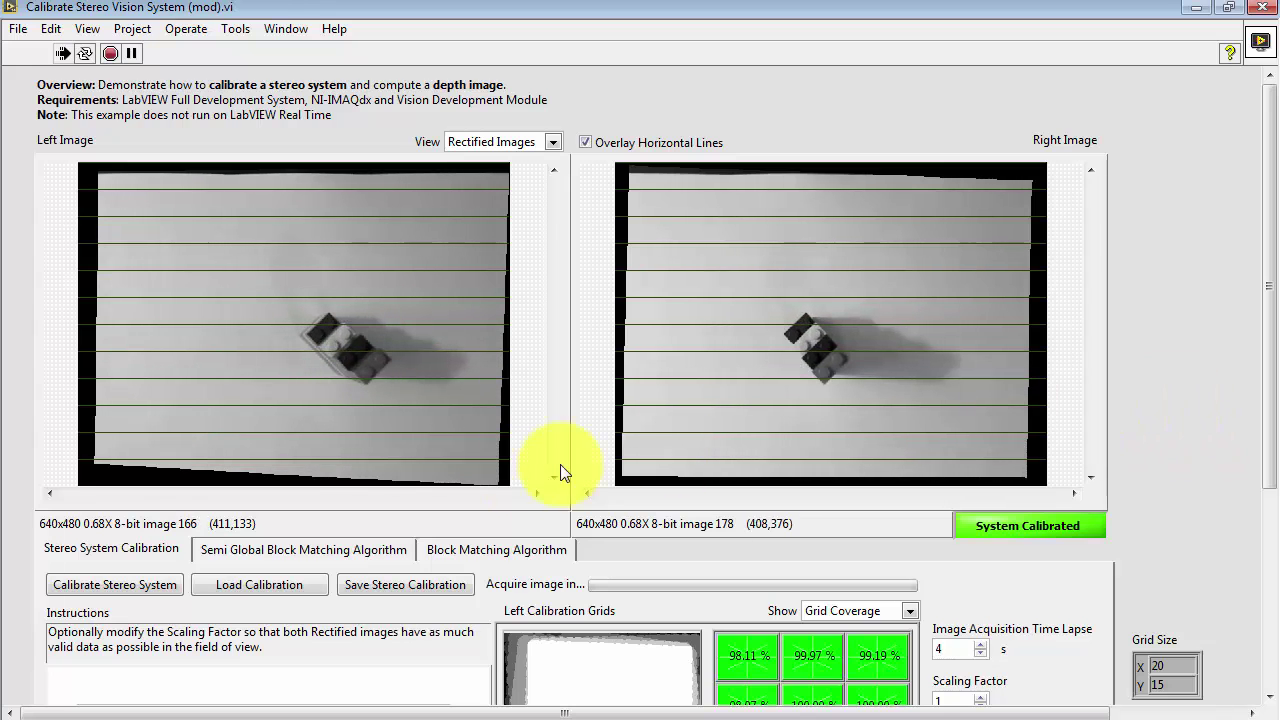
# Step: Show the Semi Global Block Matching Algorithm page with its live disparity image of the step wedge
pyautogui.click(350, 553)
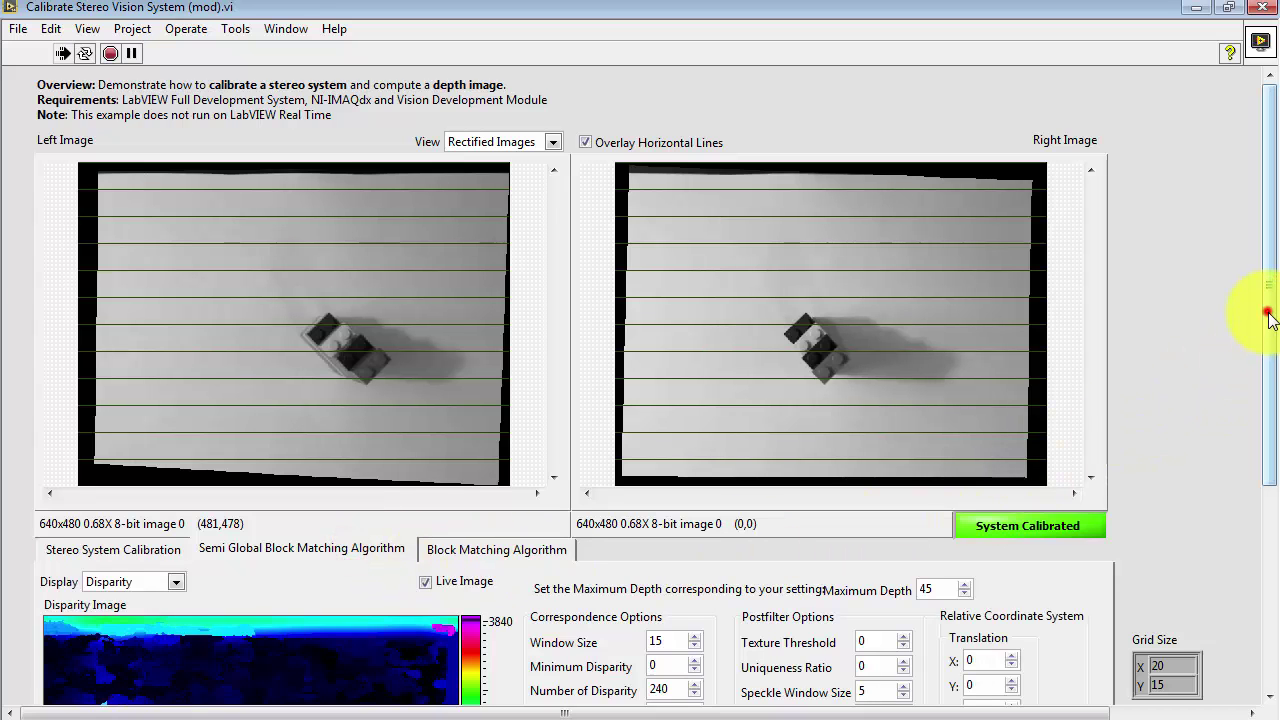
# Step: Switch the Display from disparity to Depth Image, giving a 36–45 depth scale
pyautogui.click(1266, 540)
pyautogui.click(1268, 535)
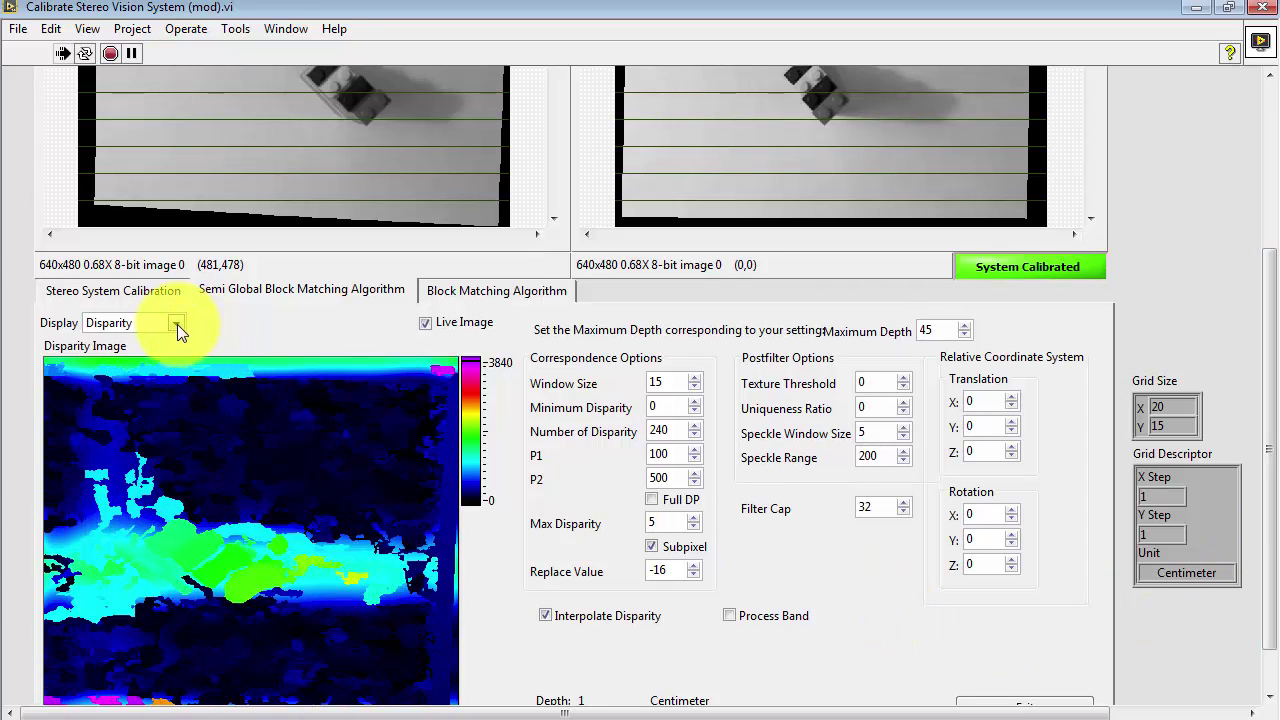
pyautogui.click(176, 323)
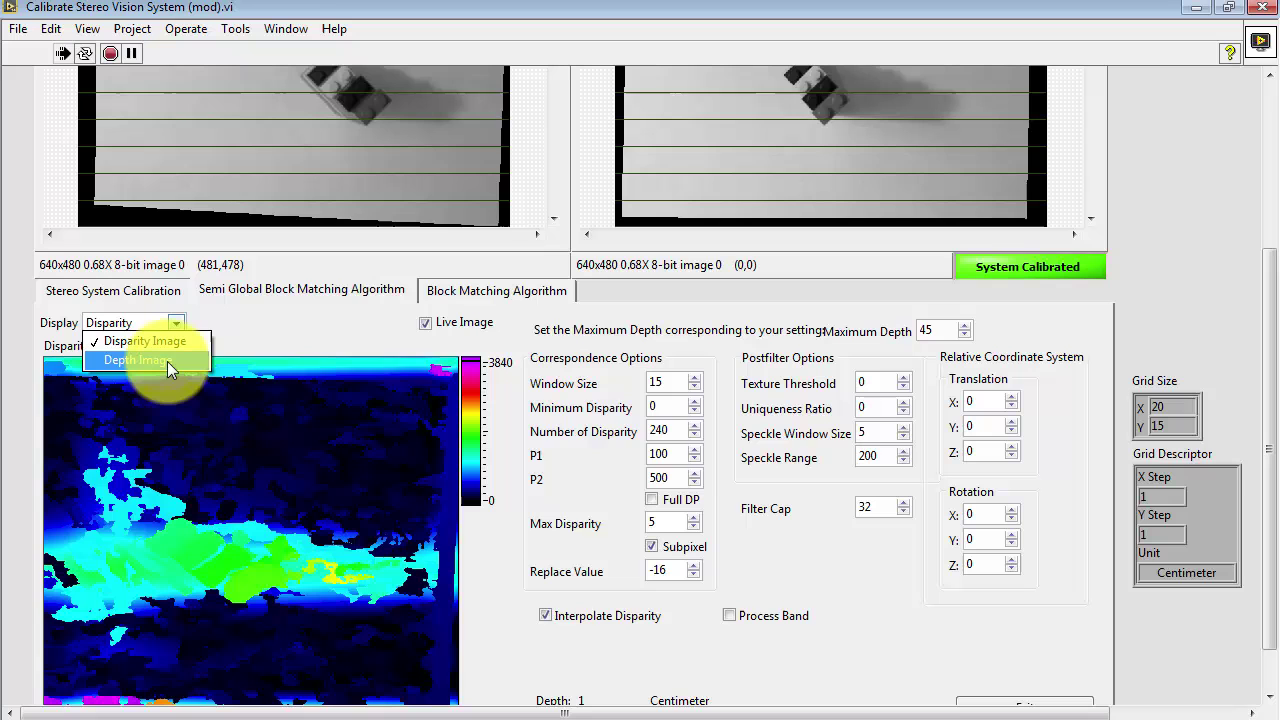
pyautogui.click(167, 361)
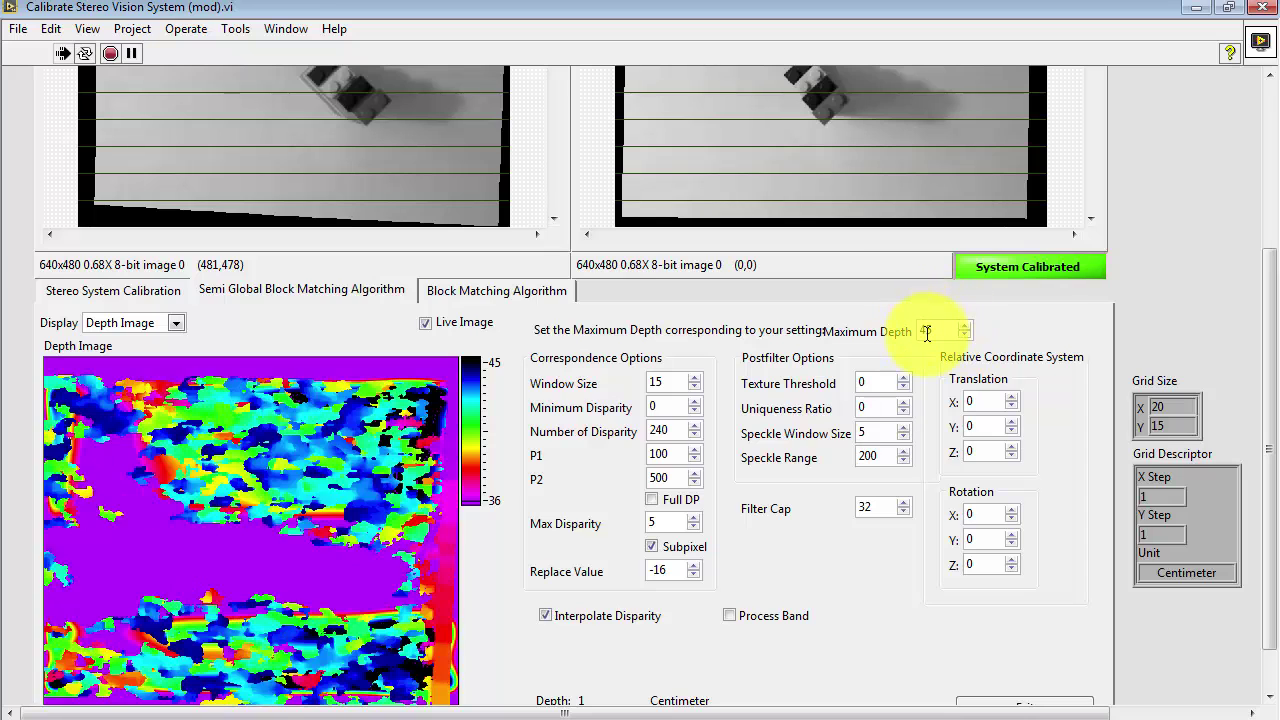
# Step: Probe depth values at points across the baseboard in the depth image
pyautogui.moveTo(1268, 400); pyautogui.dragTo(1268, 540)
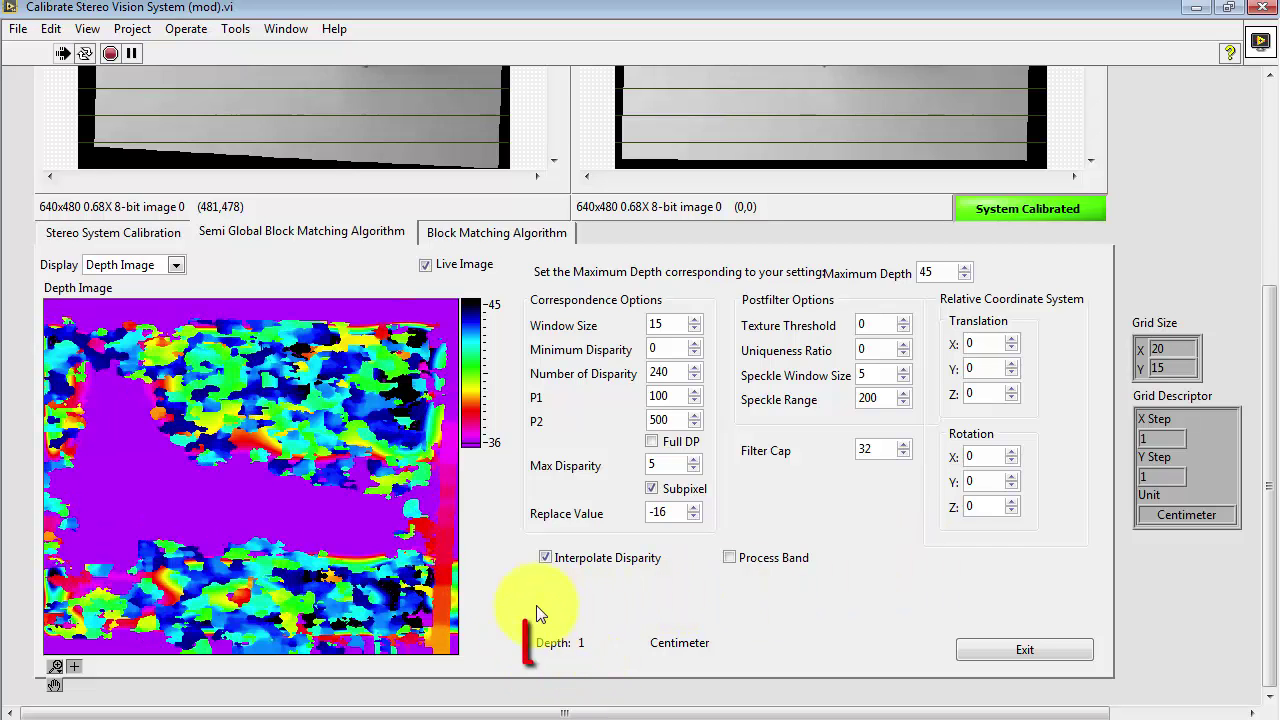
pyautogui.click(247, 493)
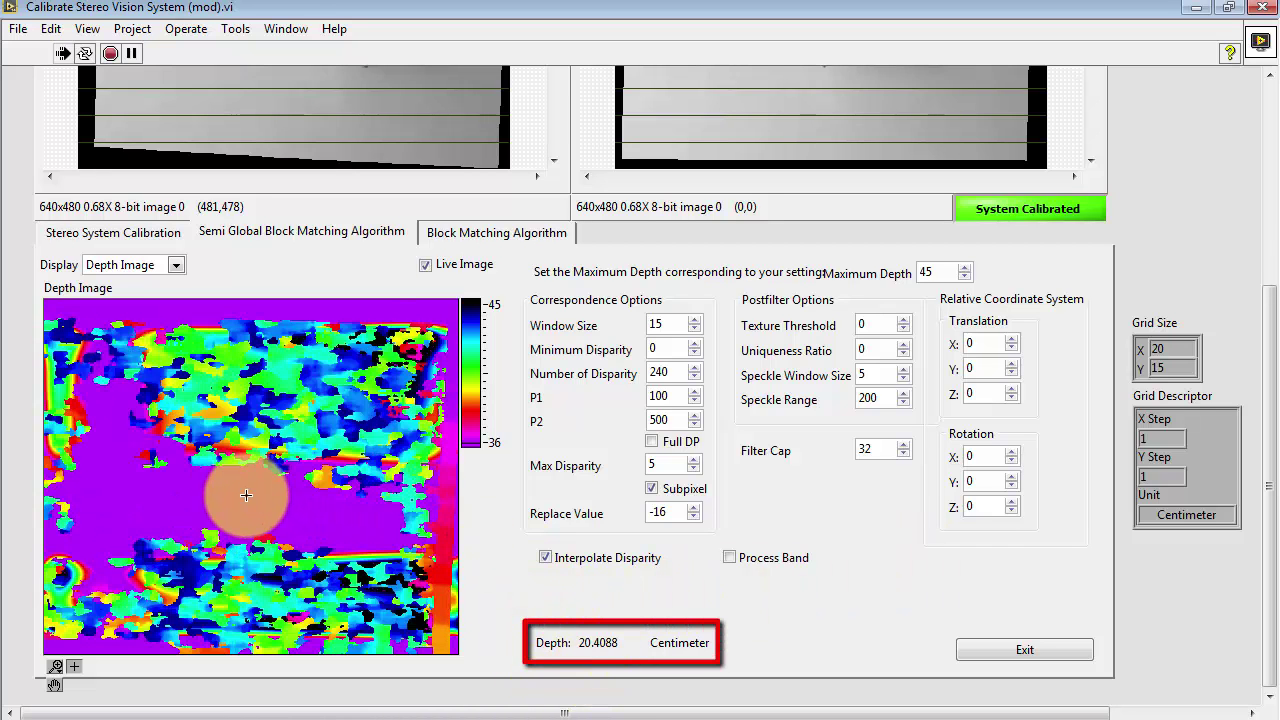
pyautogui.moveTo(246, 495)
pyautogui.mouseDown()
pyautogui.moveTo(229, 491)
pyautogui.moveTo(305, 504)
pyautogui.mouseUp()
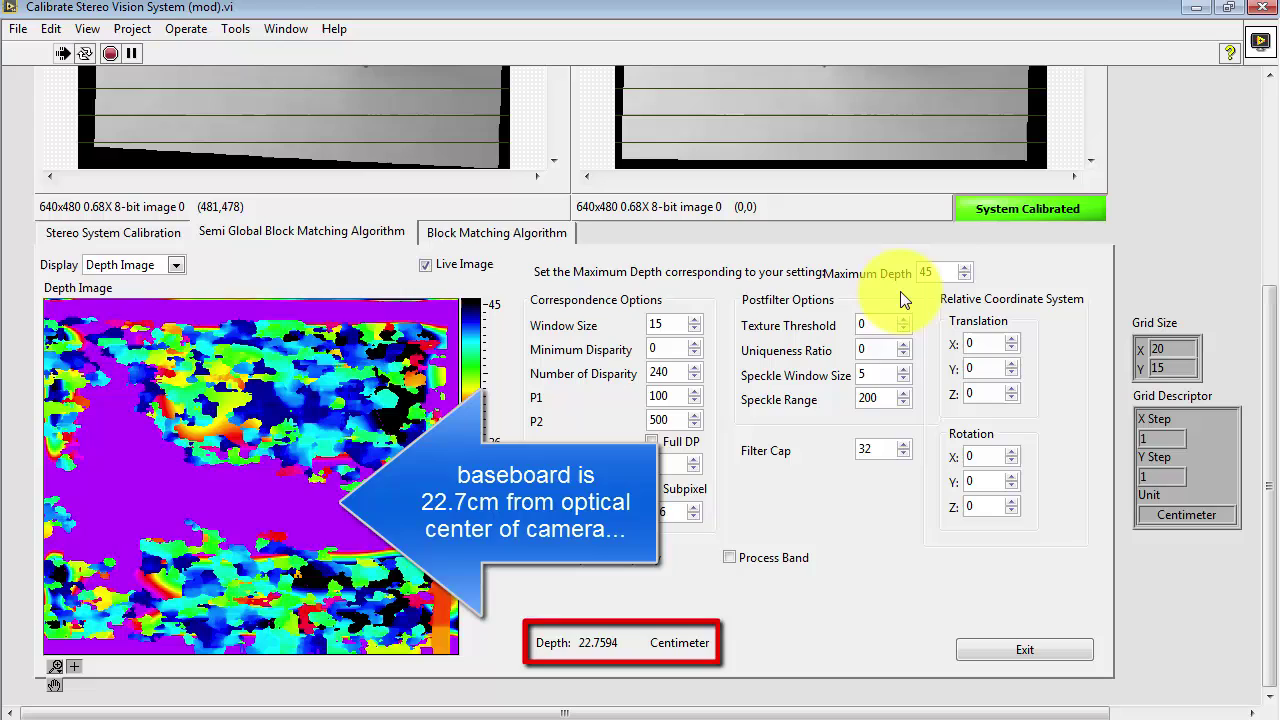
# Step: Set Maximum Depth to 22.7 so the depth image spans 18–23 around the step object
pyautogui.doubleClick(941, 271)
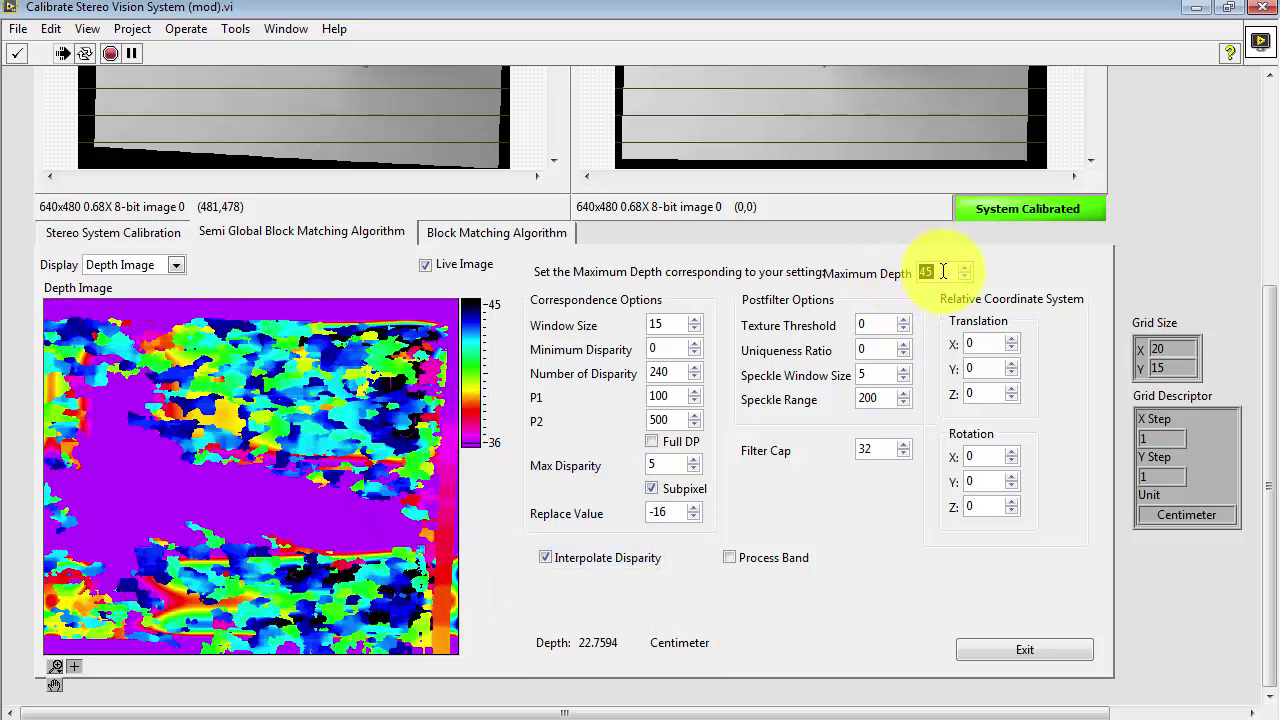
pyautogui.write('22')
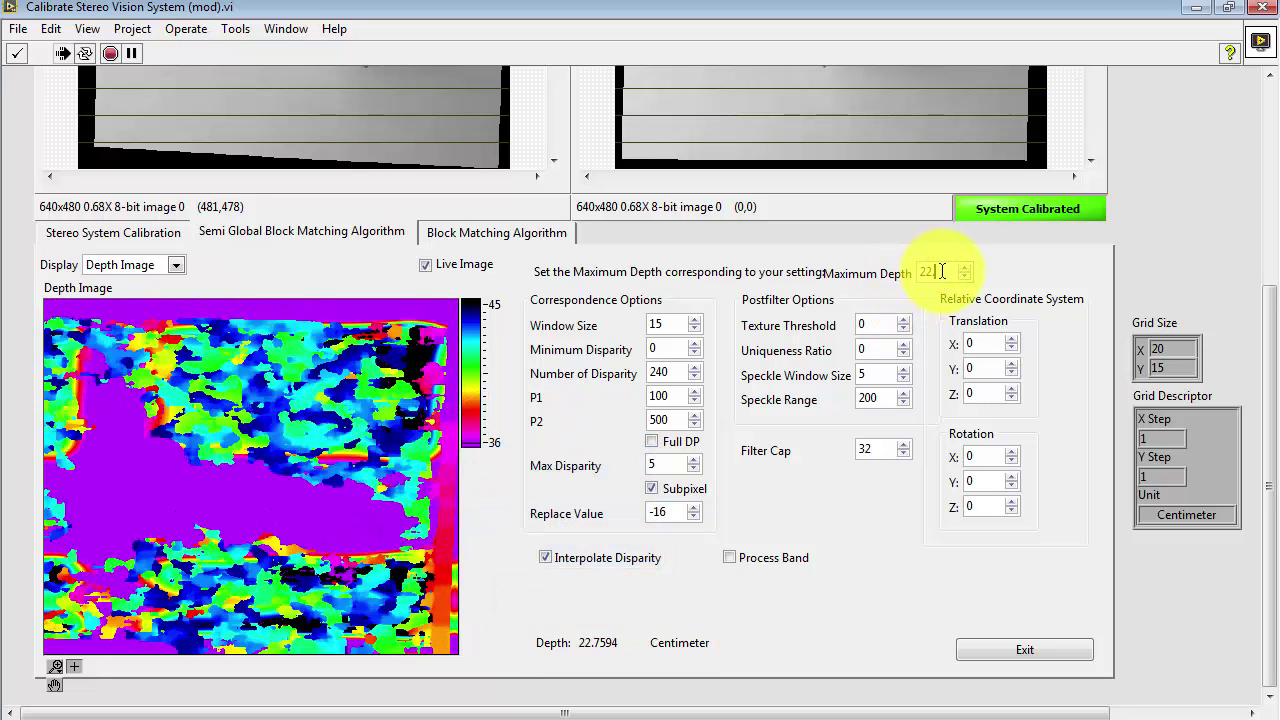
pyautogui.write('.7')
pyautogui.click(1010, 270)
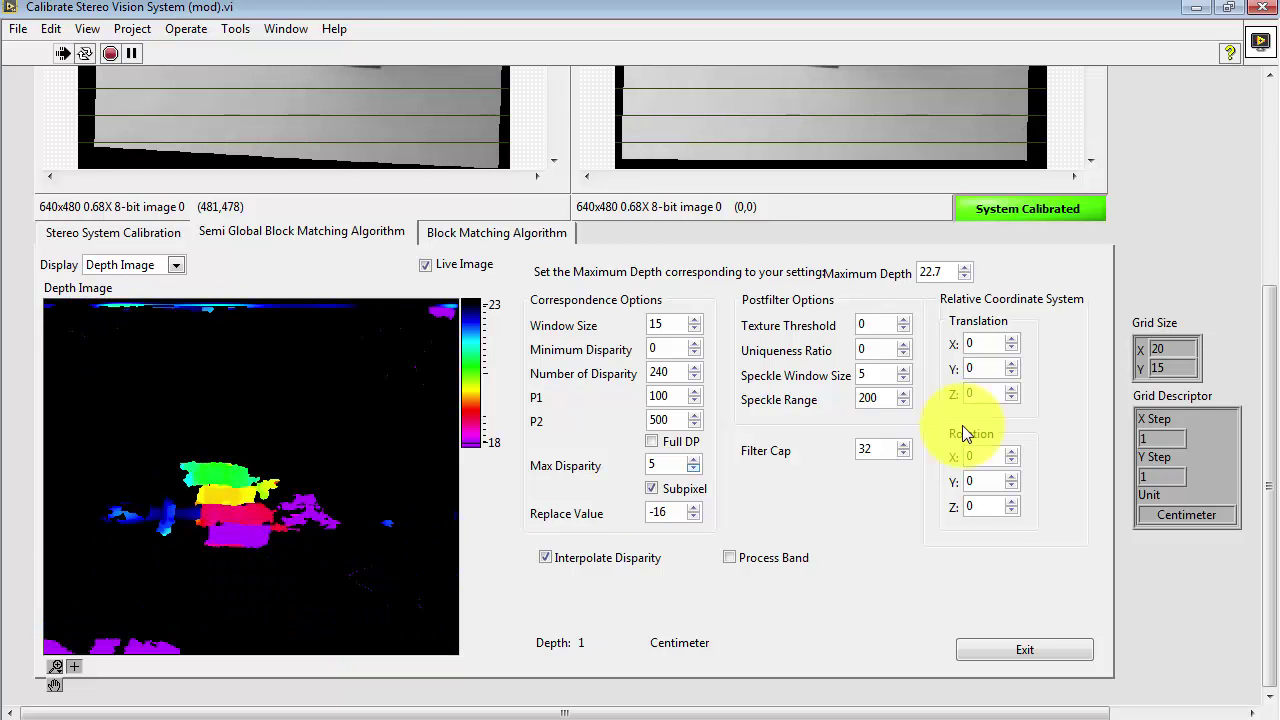
pyautogui.moveTo(1266, 428); pyautogui.dragTo(1272, 375)
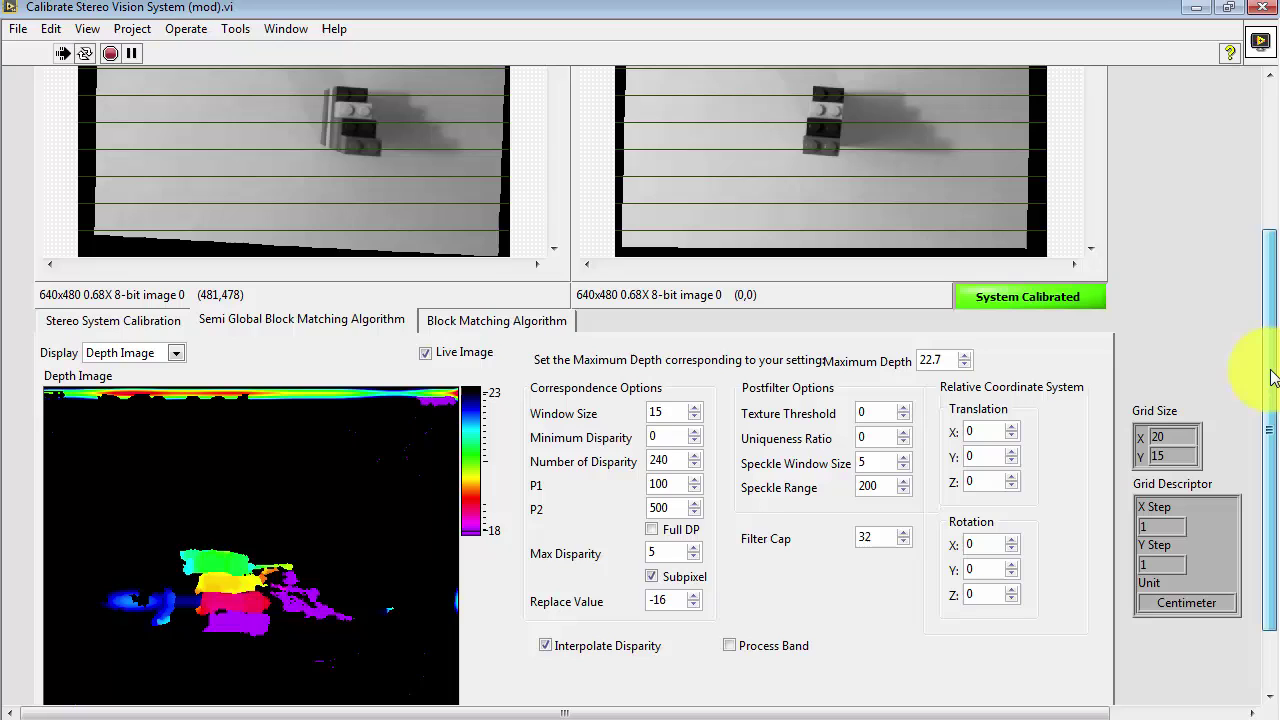
pyautogui.scroll(1, 1274, 360)
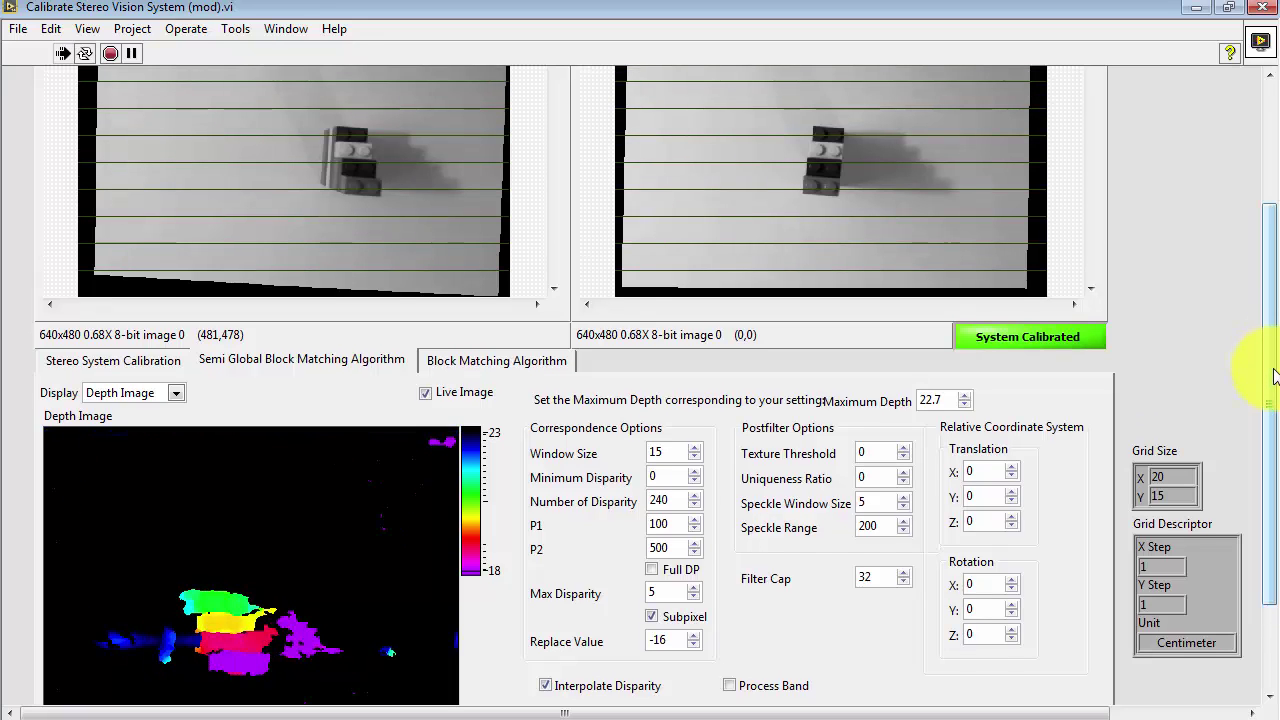
pyautogui.scroll(-1, 1274, 378)
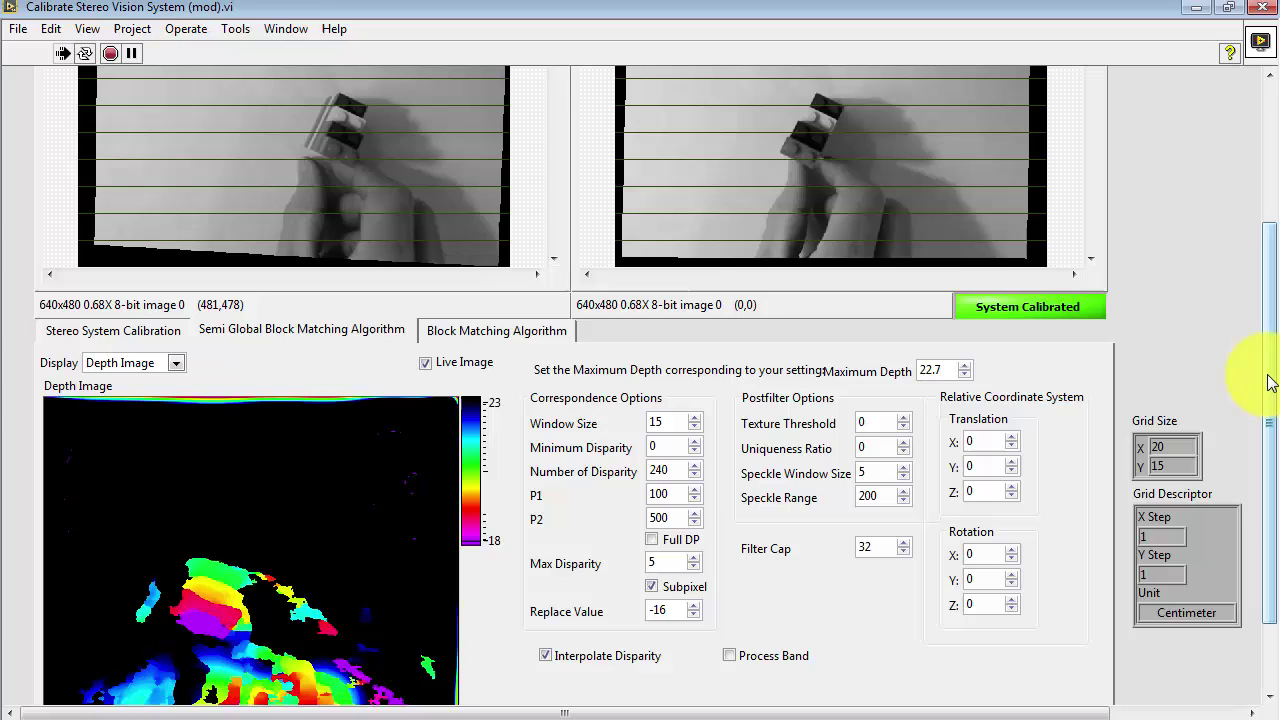
pyautogui.click(1267, 362)
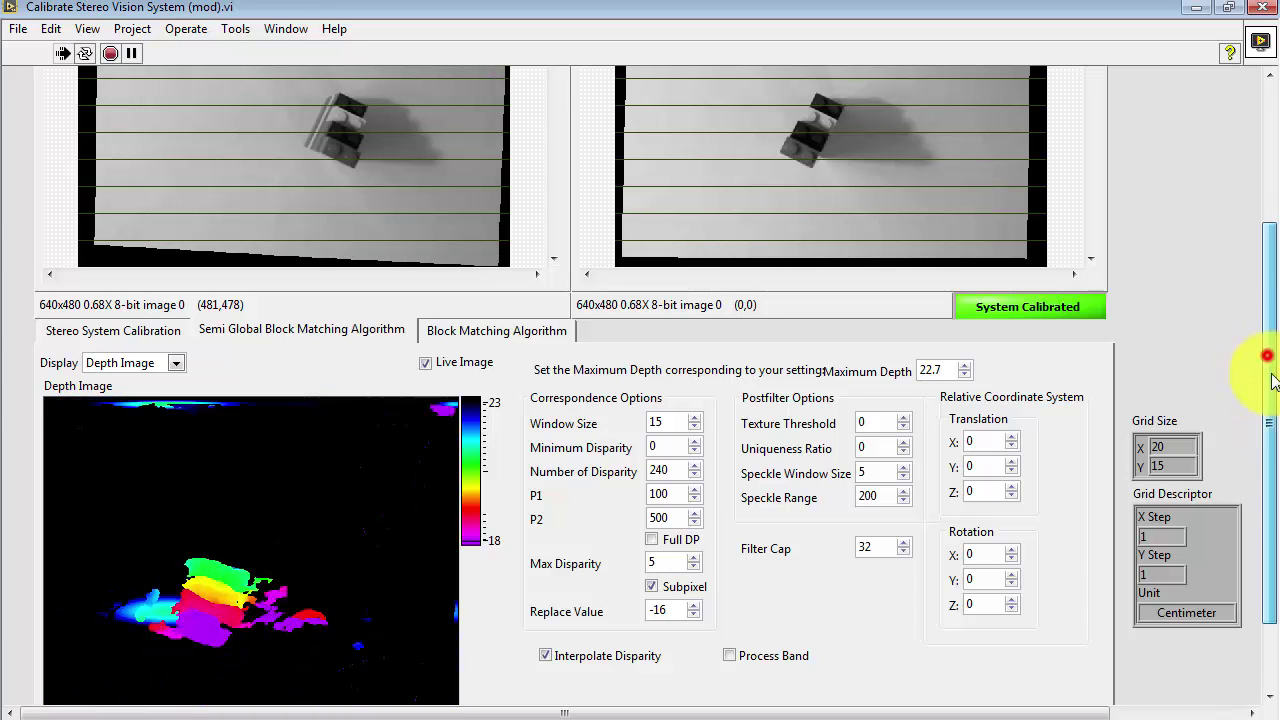
pyautogui.scroll(-3, 1276, 548)
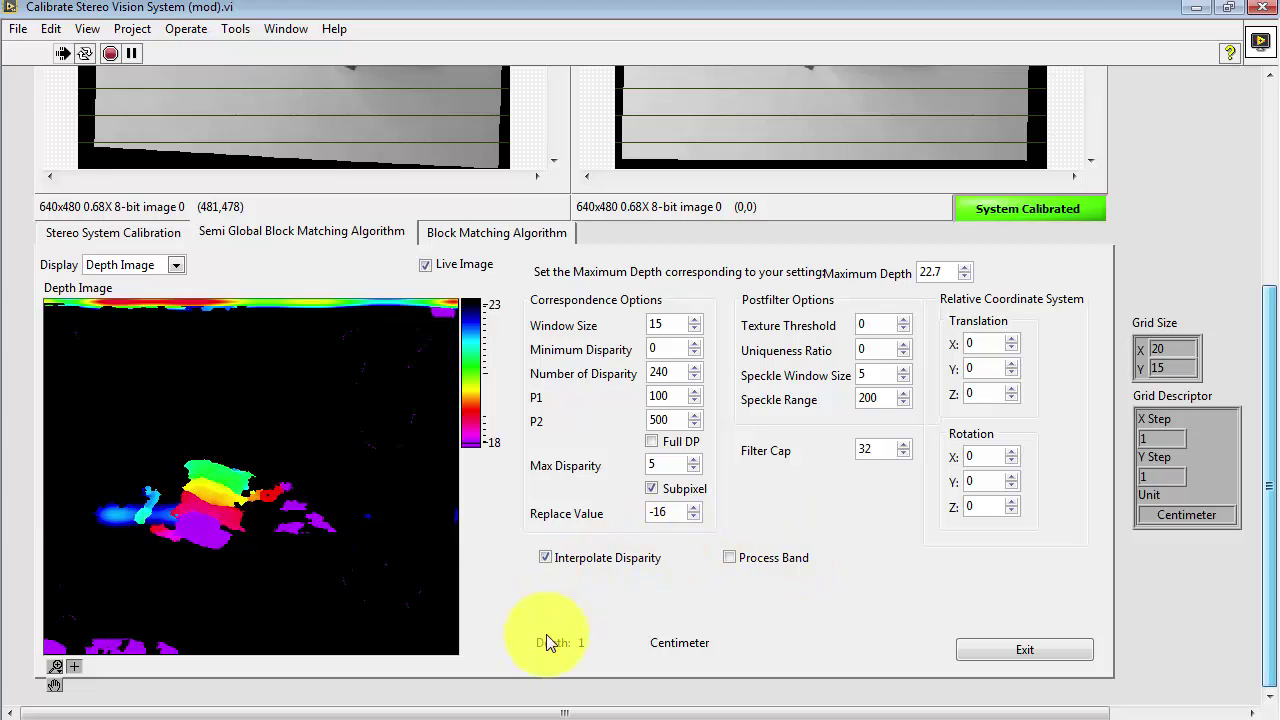
pyautogui.click(200, 530)
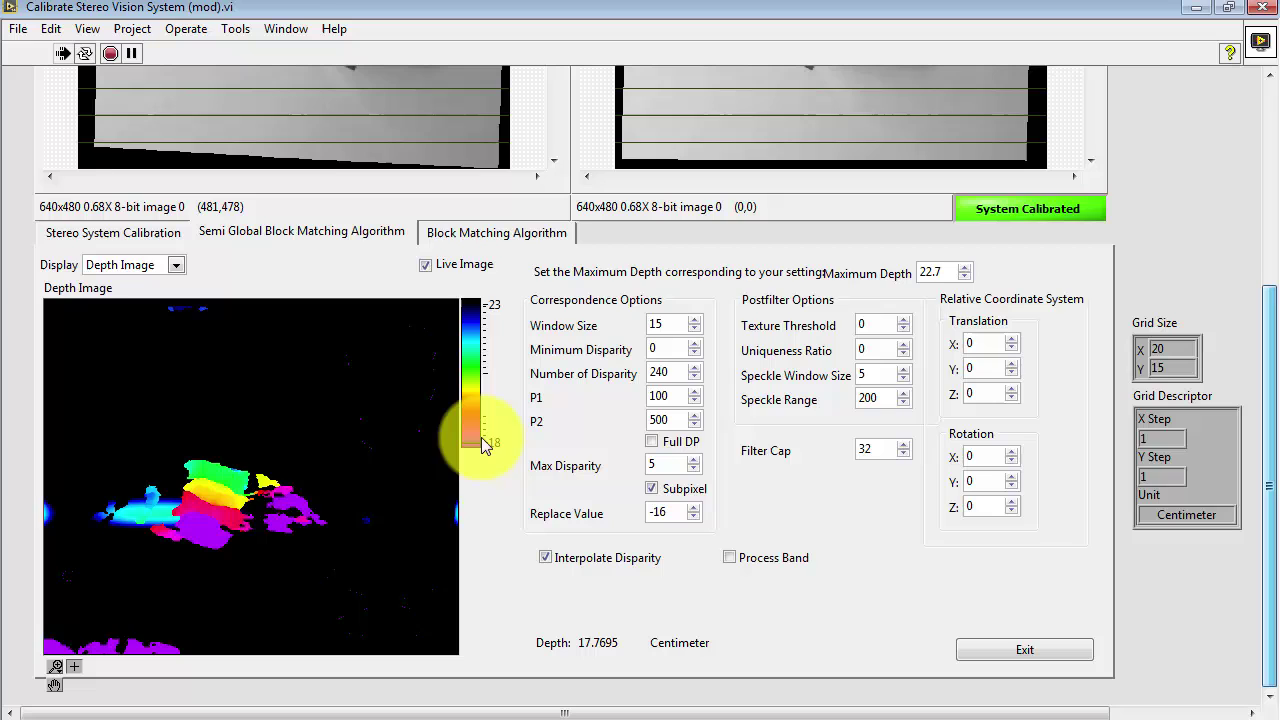
# Step: Step Maximum Depth down from 22.7 to about 21.6, rescaling the depth image to 17–22
pyautogui.click(939, 271)
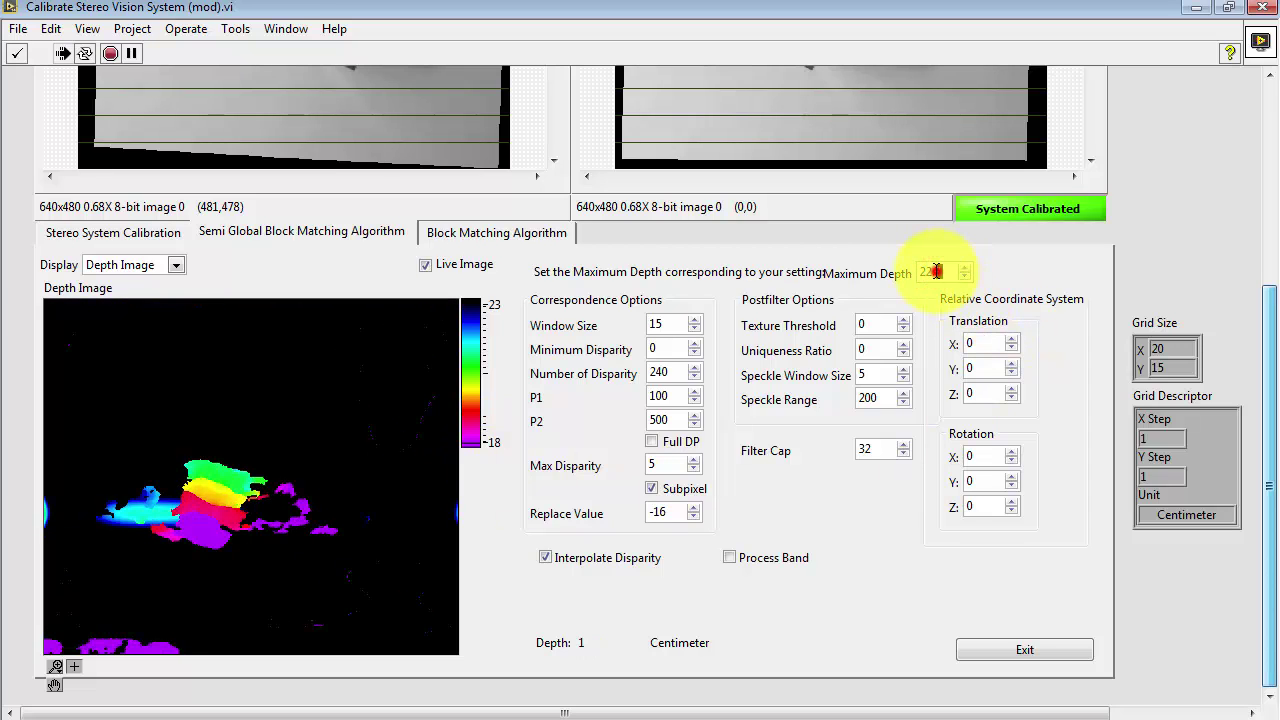
pyautogui.moveTo(939, 271); pyautogui.dragTo(955, 288)
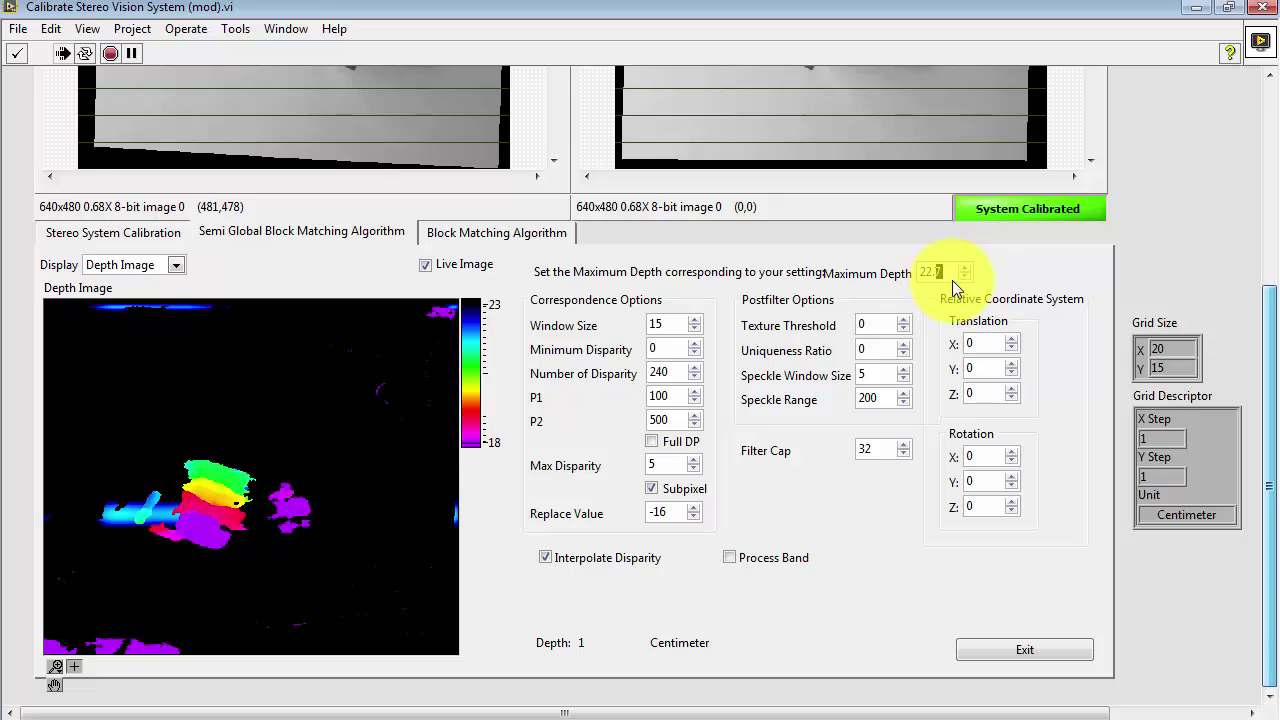
pyautogui.press('Down')
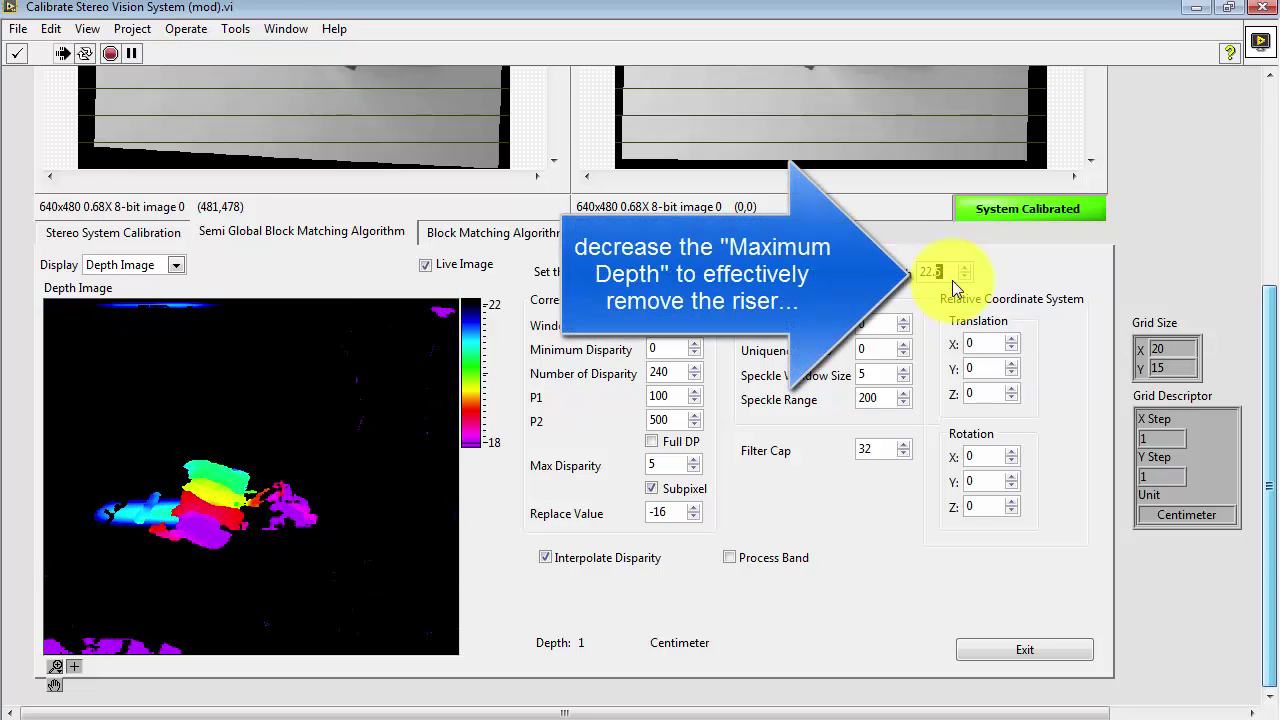
pyautogui.press('Down')
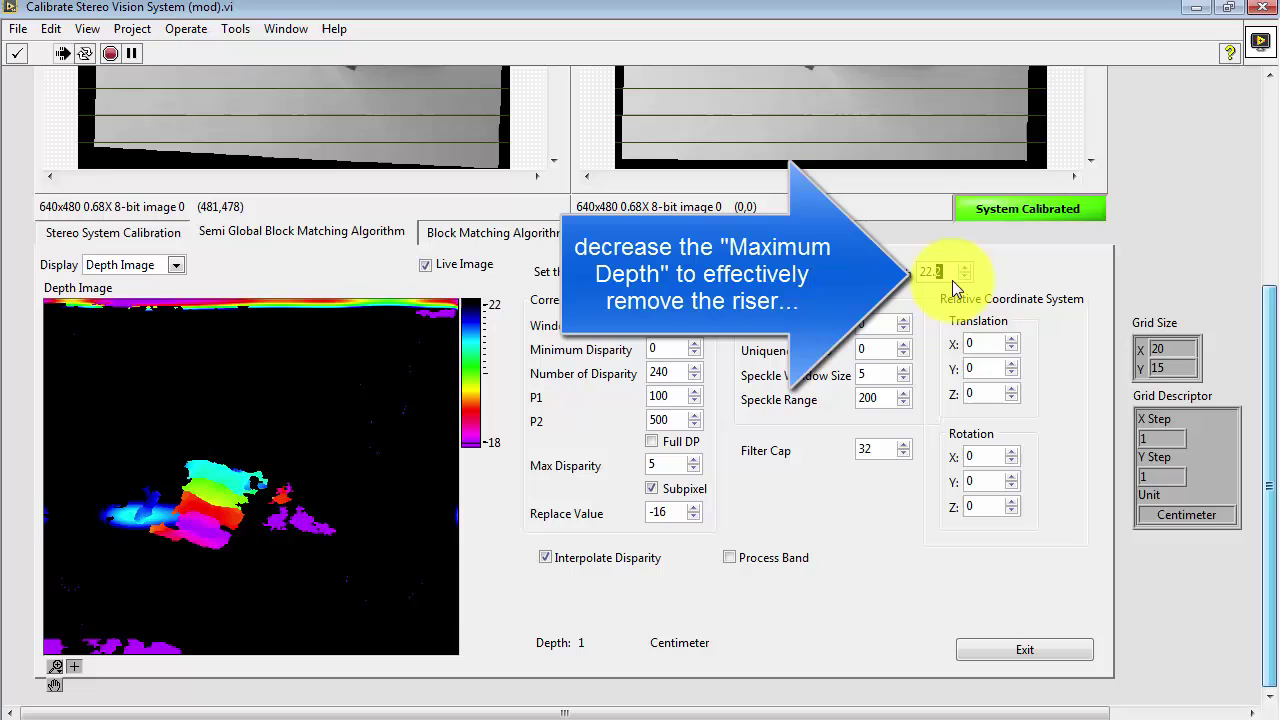
pyautogui.press('Down')
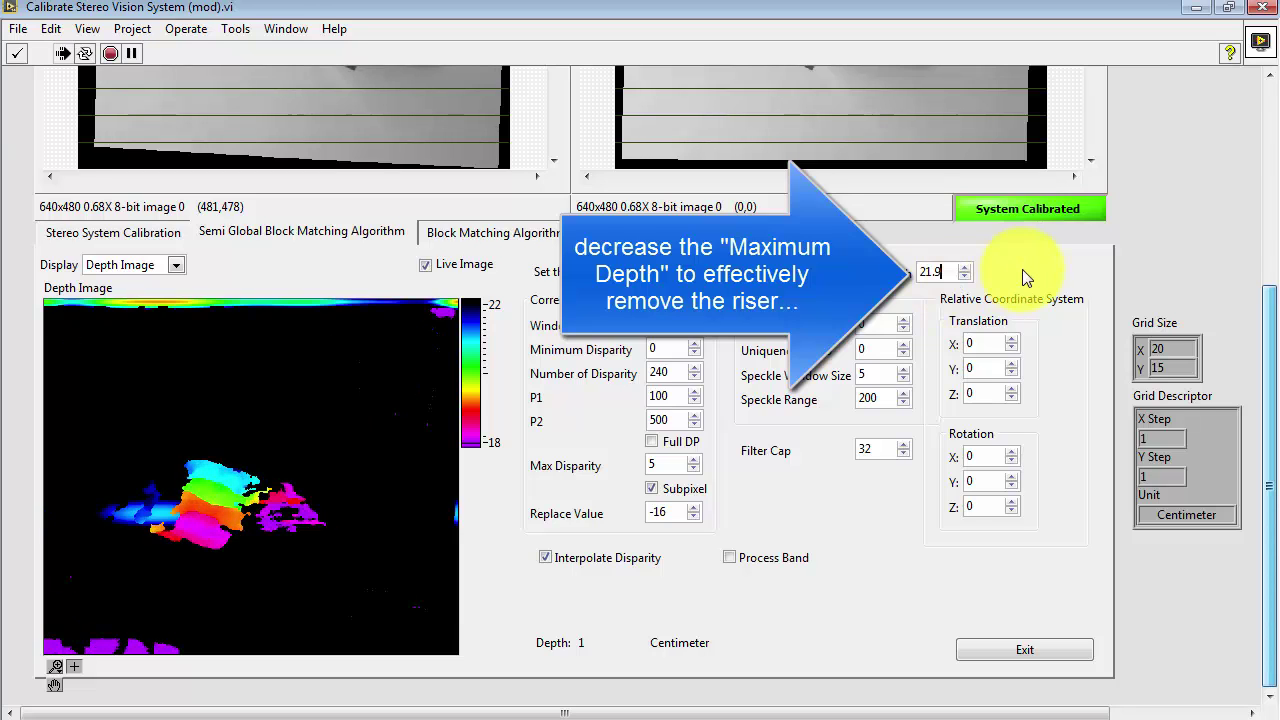
pyautogui.press('Down')
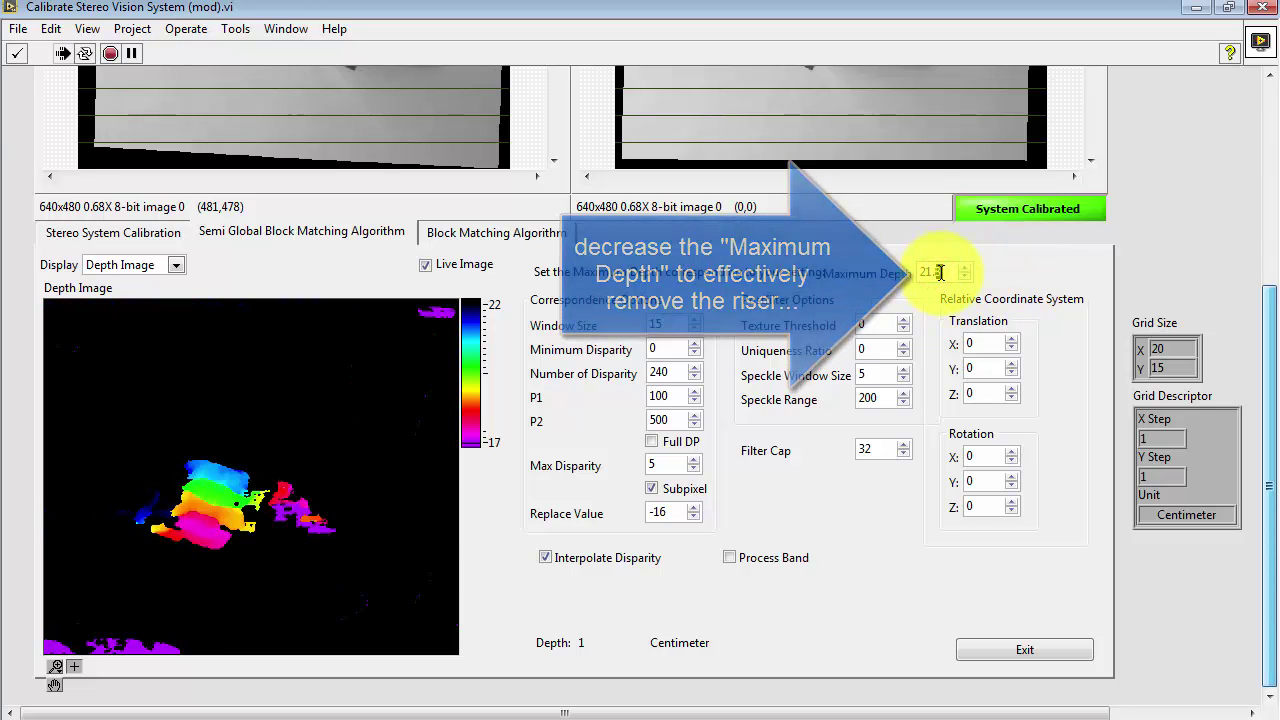
pyautogui.press('Down')
pyautogui.press('Down')
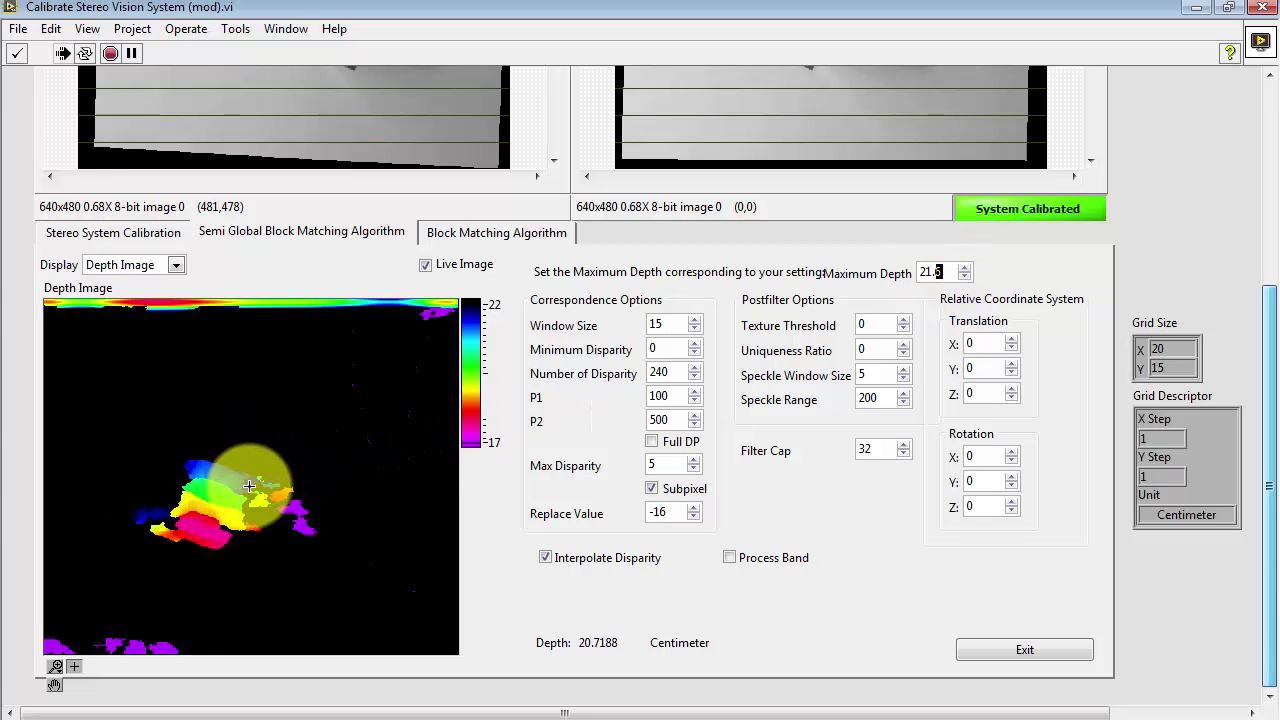
pyautogui.moveTo(669, 325); pyautogui.dragTo(651, 326)
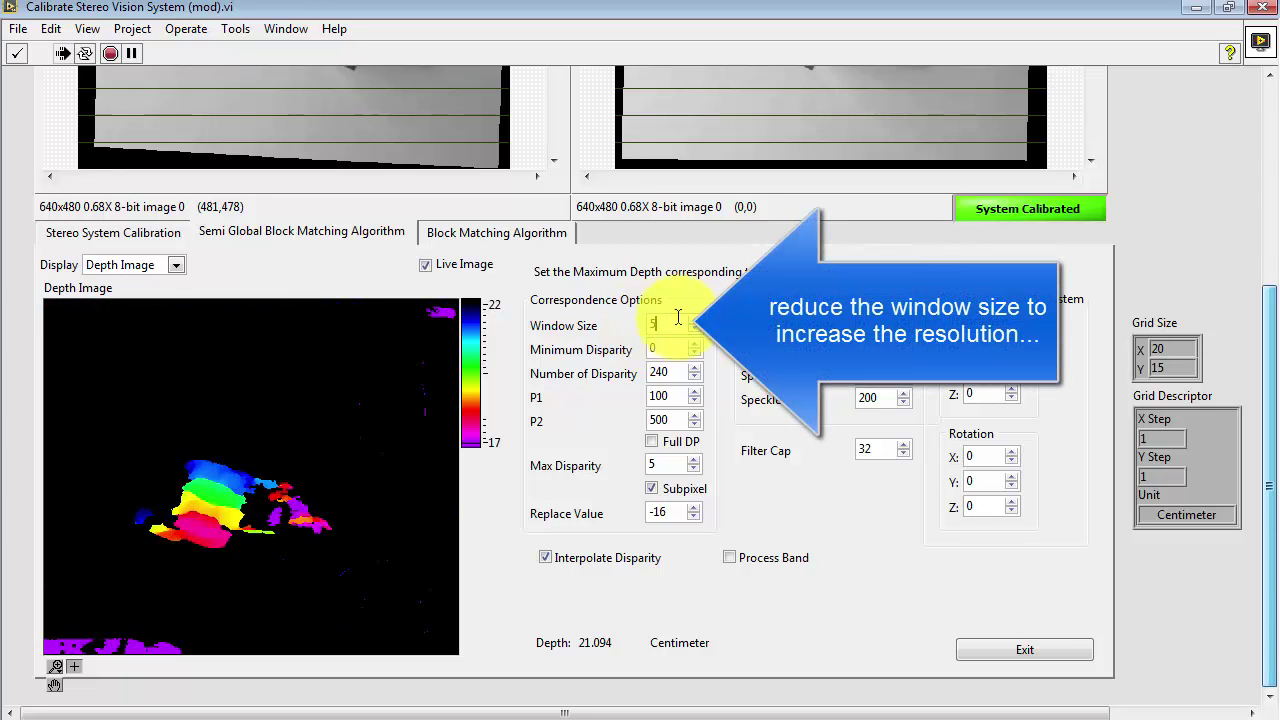
# Step: Set Window Size to 5 for finer depth bands, then start adjusting Maximum Depth again
pyautogui.write('5')
pyautogui.click(705, 298)
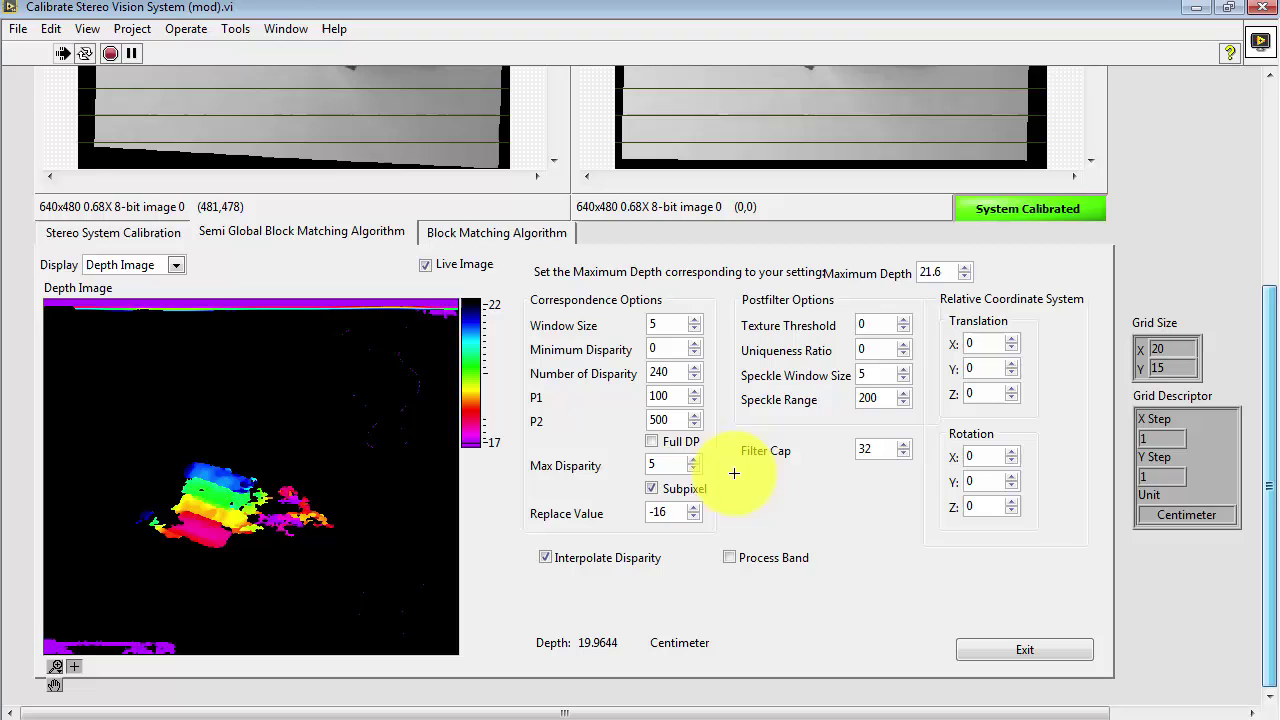
pyautogui.click(934, 271)
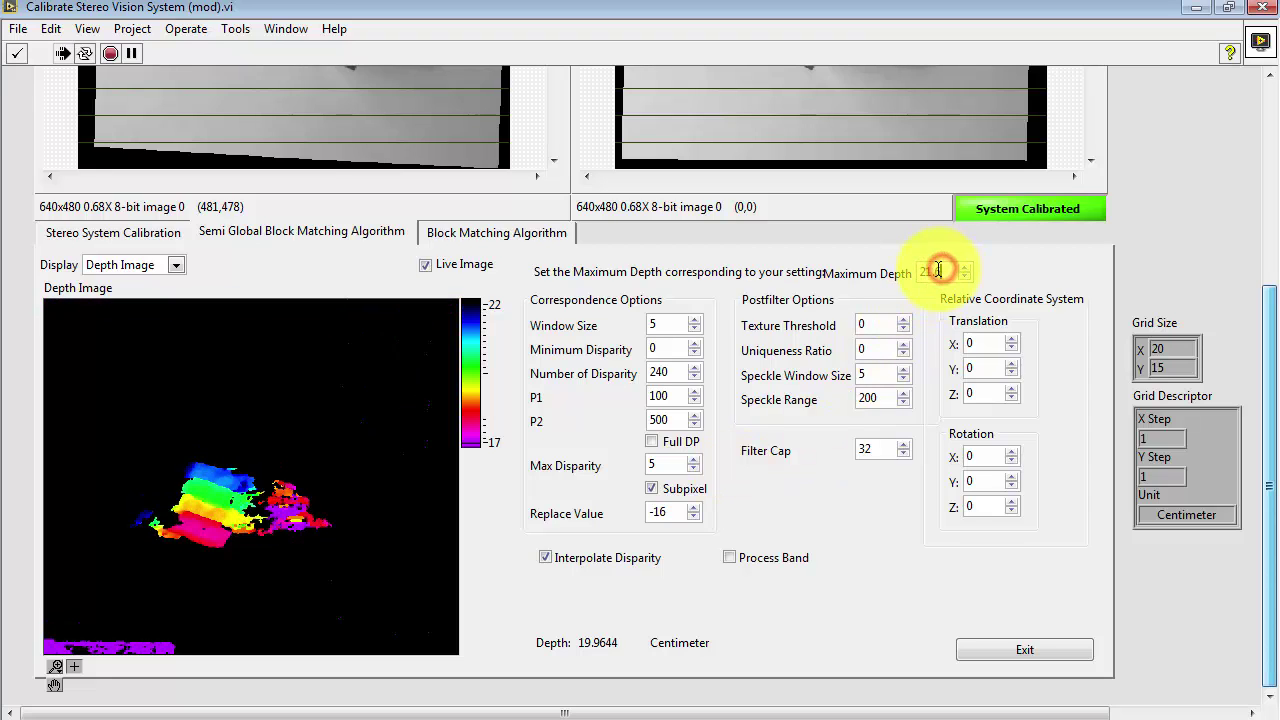